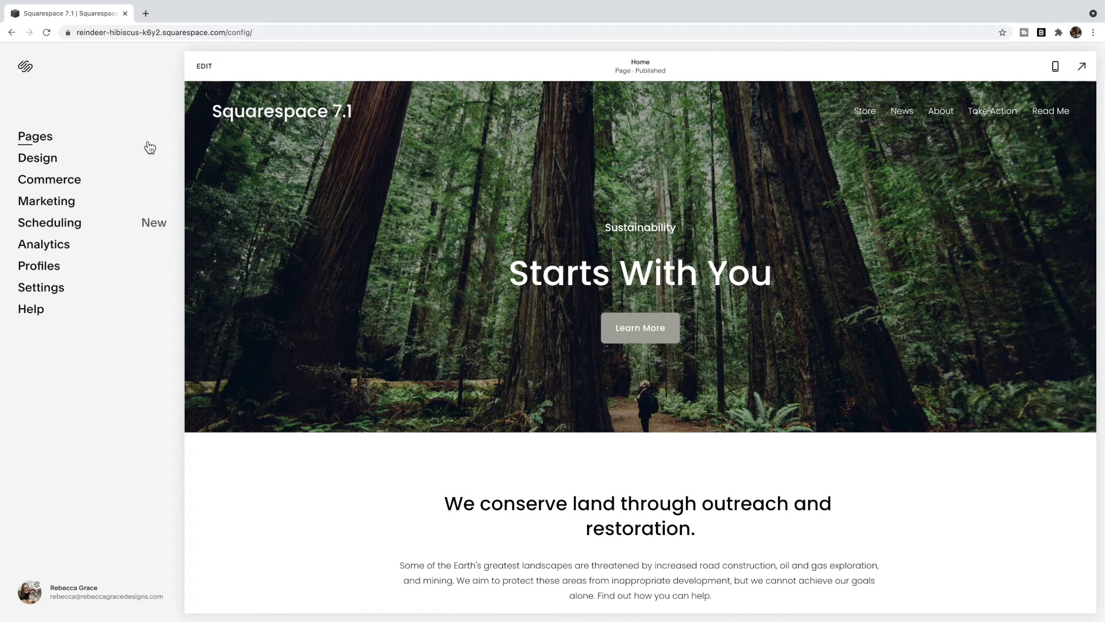
Open Design > Custom CSS and place the cursor on the empty line of the mobile media query.
click(50, 166)
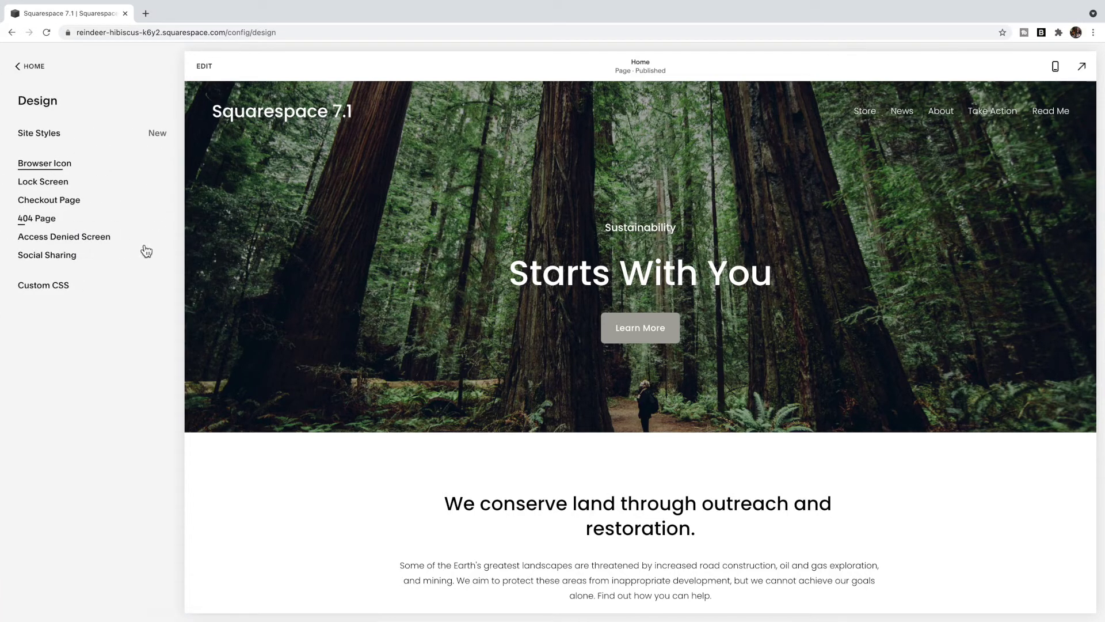
click(49, 285)
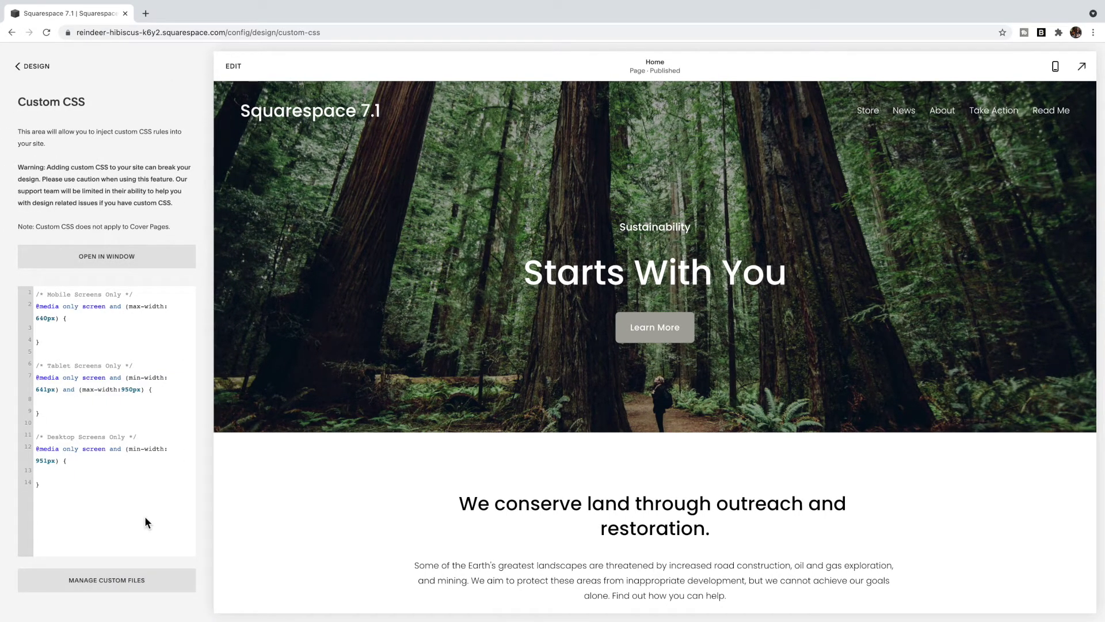
click(63, 333)
click(55, 331)
Place the cursor in the desktop media query and switch the page preview to mobile layout.
click(51, 474)
click(1056, 66)
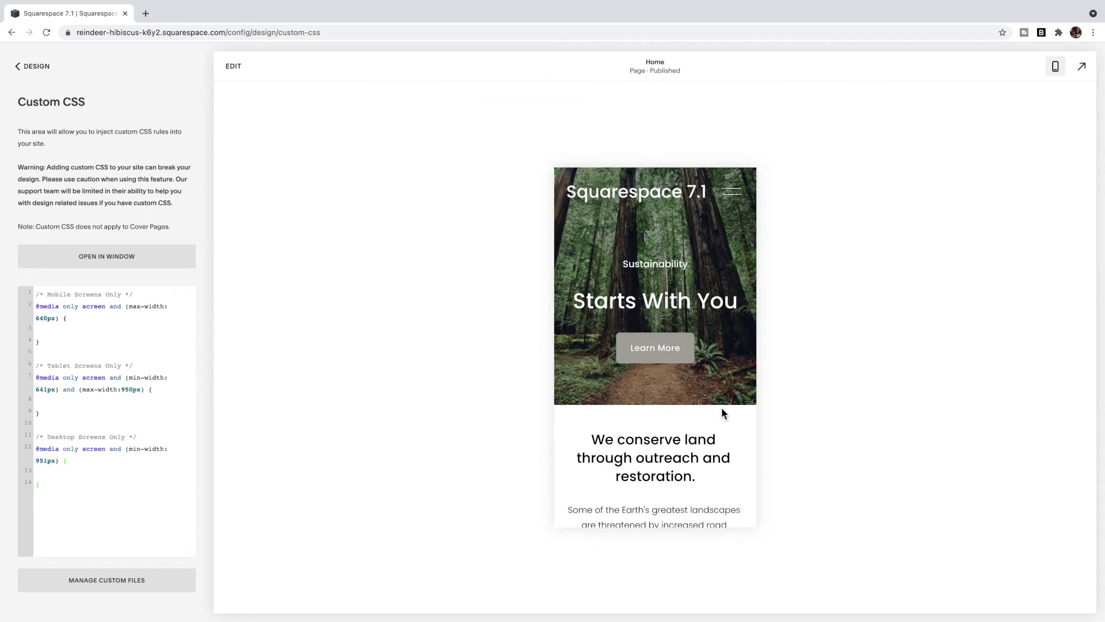
Scroll the mobile preview to Our Organization, return to the mobile query's empty line, and show block ID labels.
scroll(688, 380, down, 1)
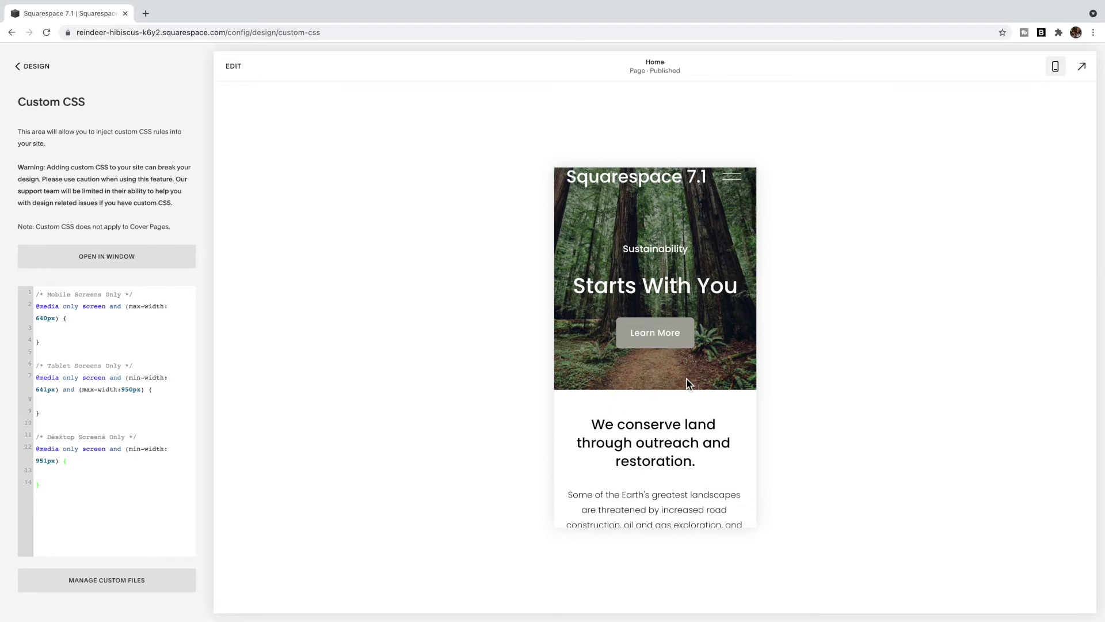
scroll(688, 382, up, 1)
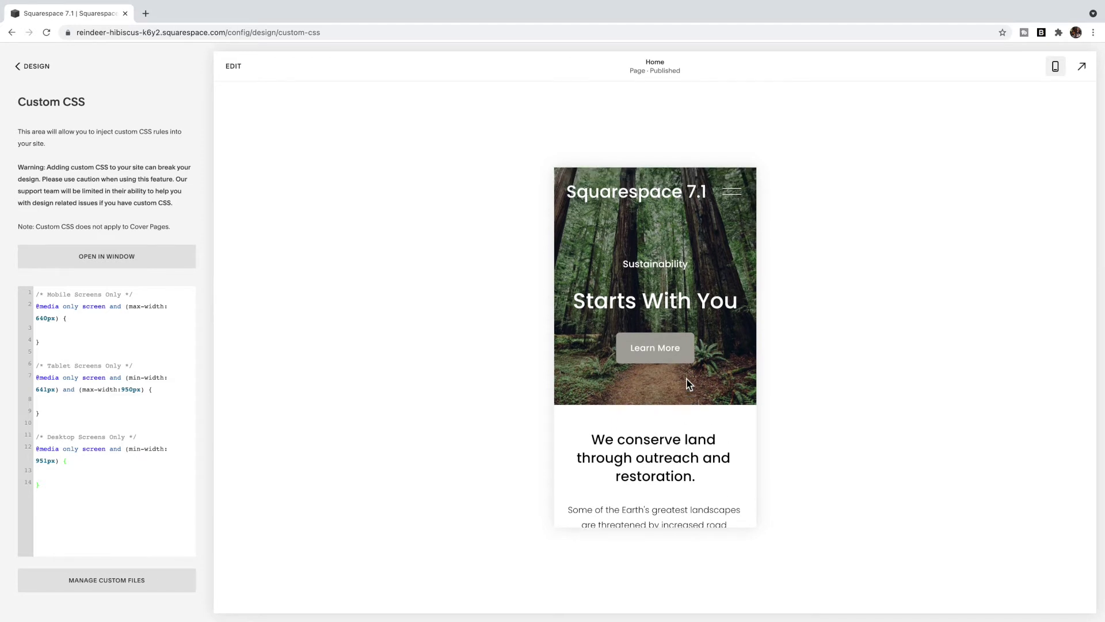
scroll(687, 378, down, 10)
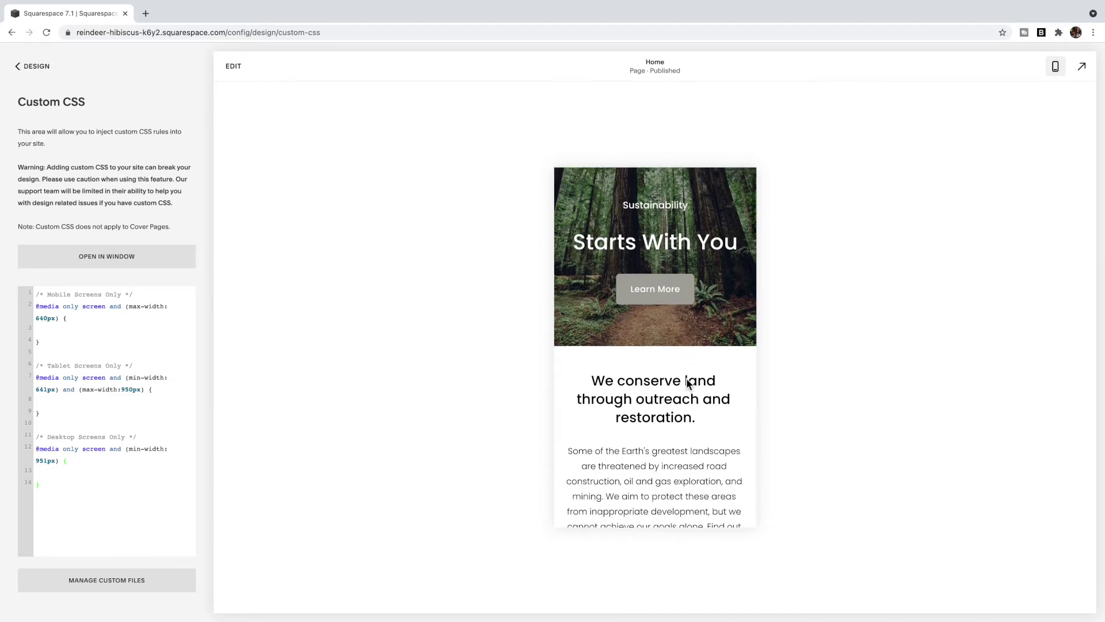
scroll(686, 385, down, 5)
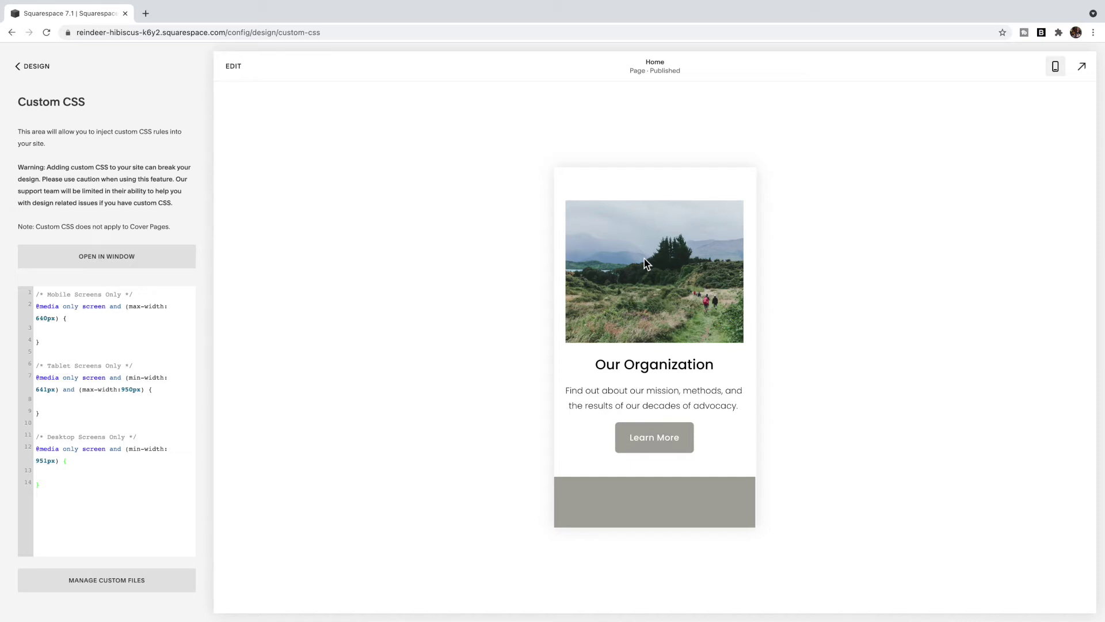
click(68, 318)
click(50, 331)
click(1041, 32)
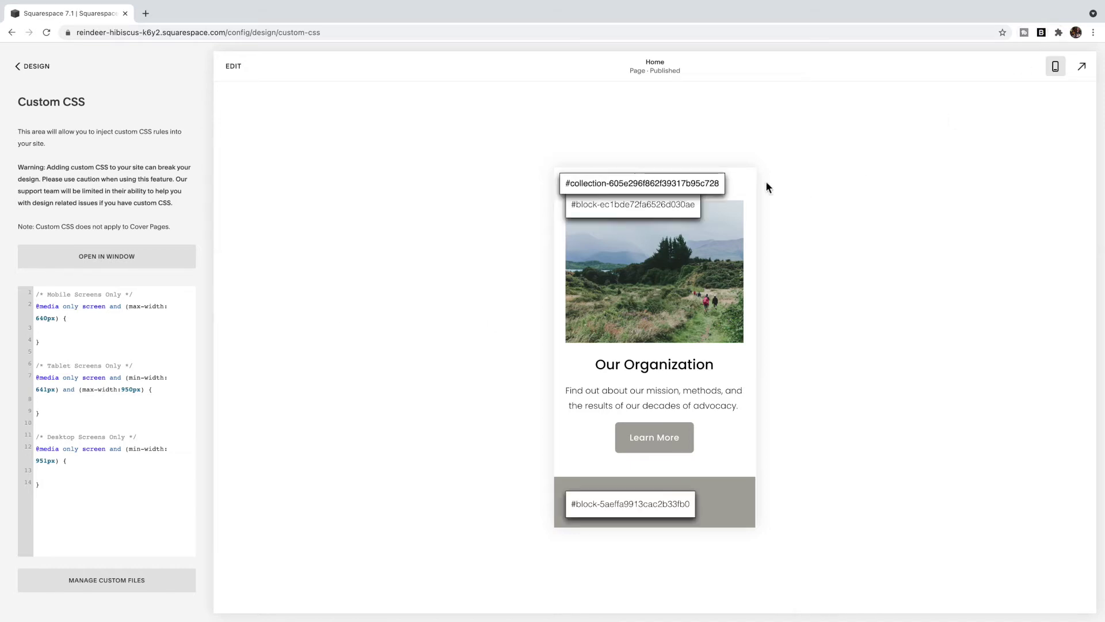
Paste the Our Organization image's block ID into the mobile query as a new rule's selector.
click(636, 211)
click(646, 221)
click(69, 329)
key(ctrl+v)
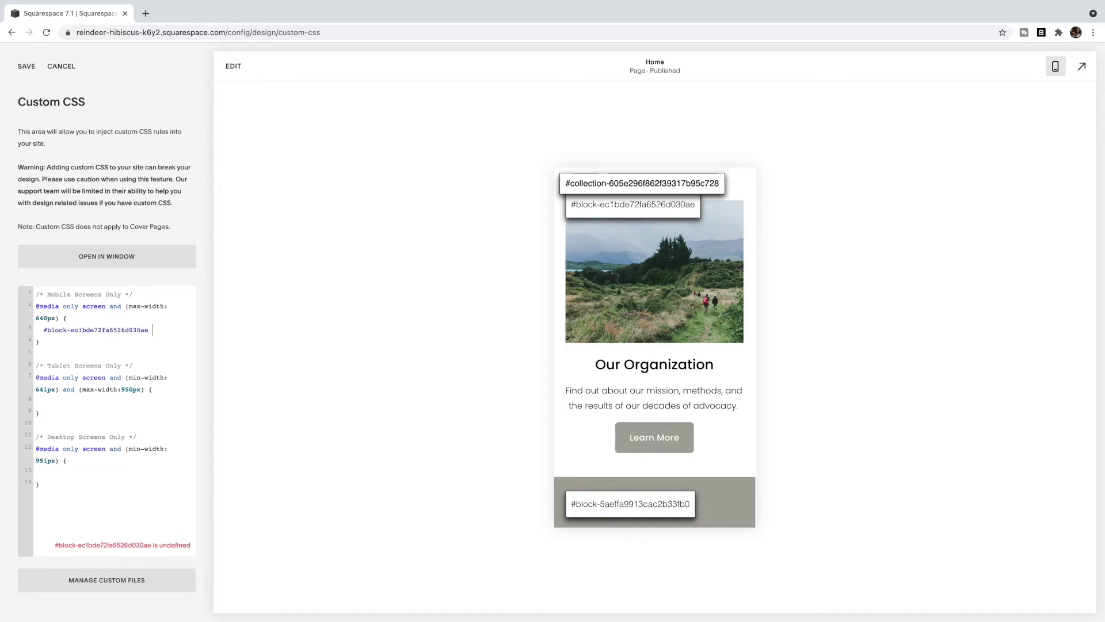
text({)
key(Return)
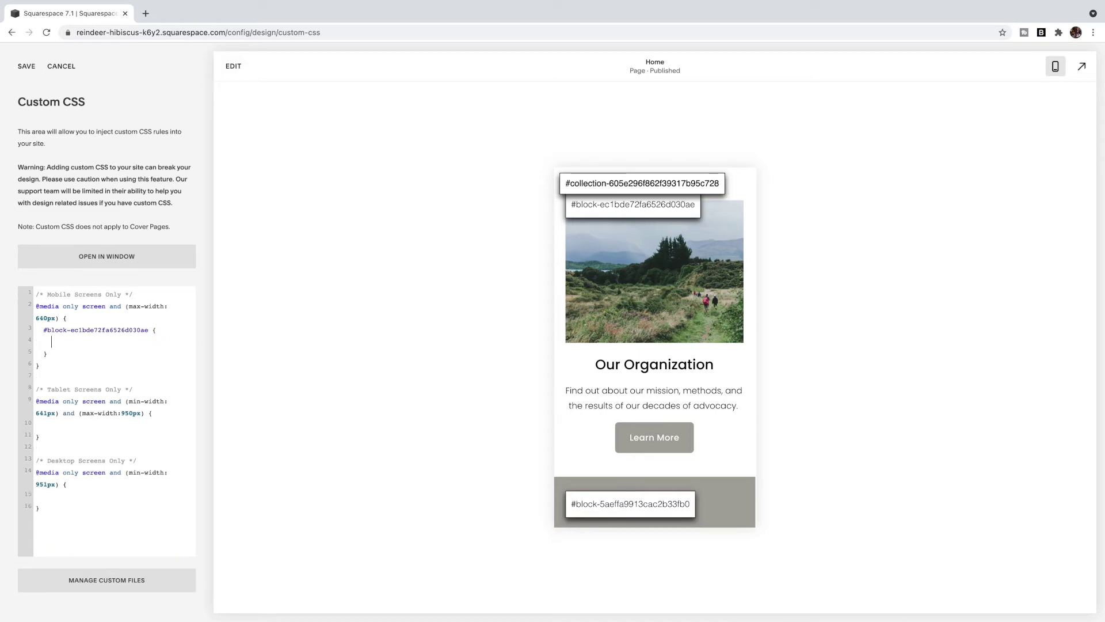
Give the rule width 70% with auto left and right margins, then hide labels and return to desktop preview.
text(width: 80%)
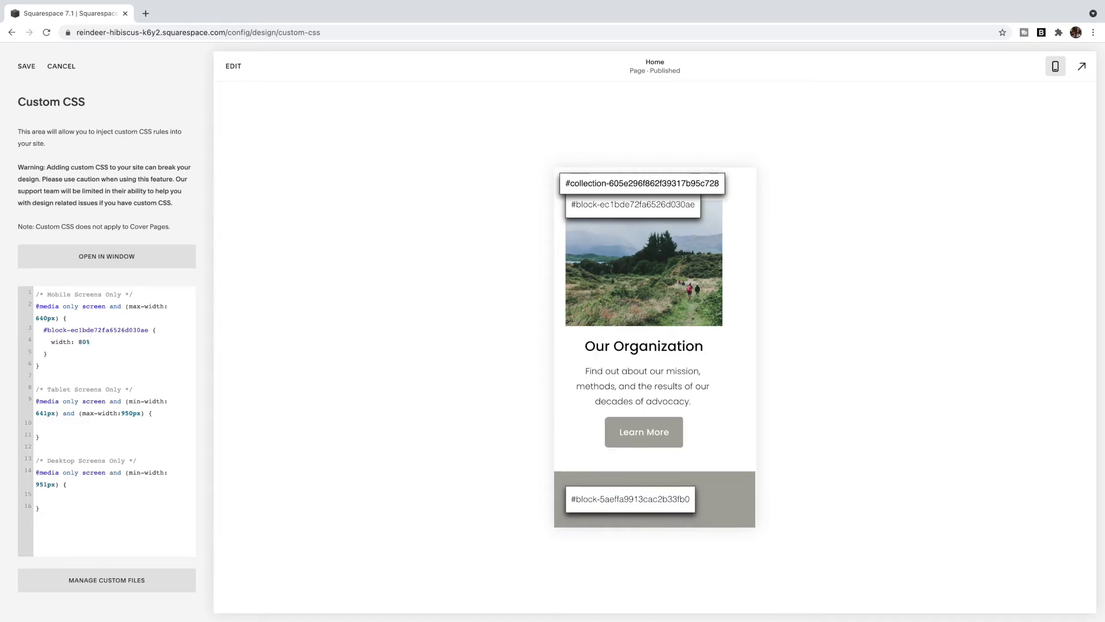
text(;)
key(Return)
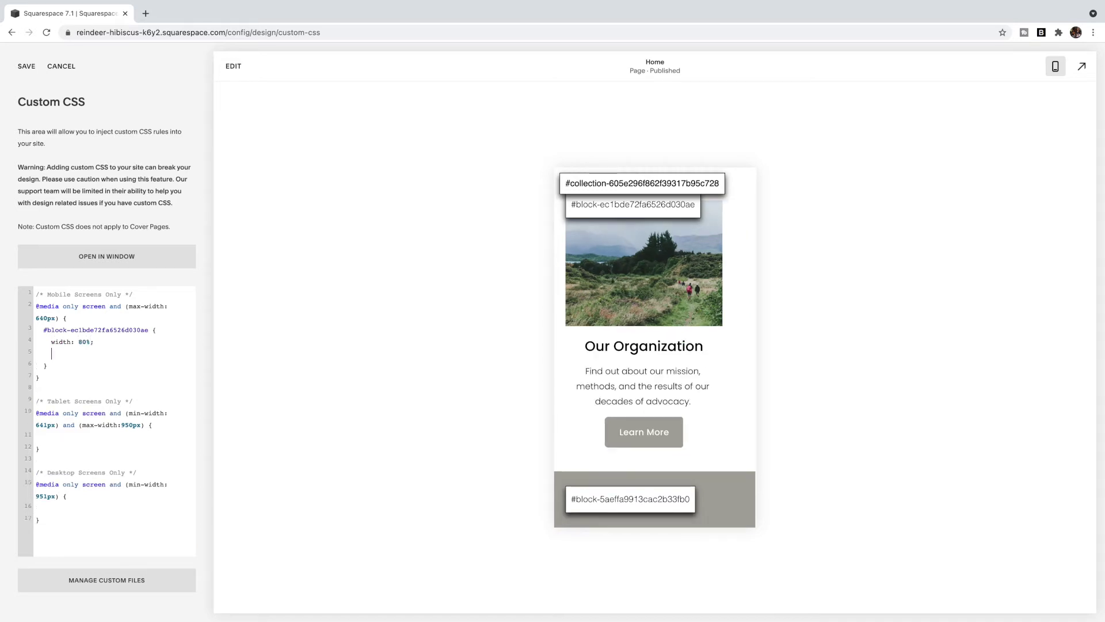
text(margin-right: auto)
key(Return)
key(BackSpace)
text(;)
key(Return)
text(margin-)
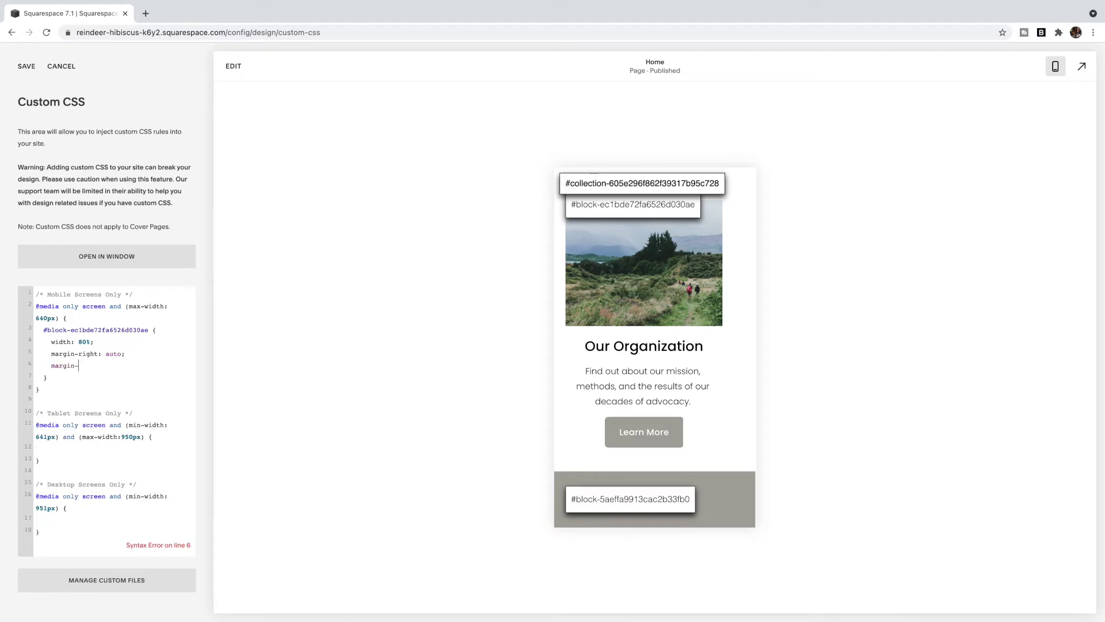
text(left: auto;)
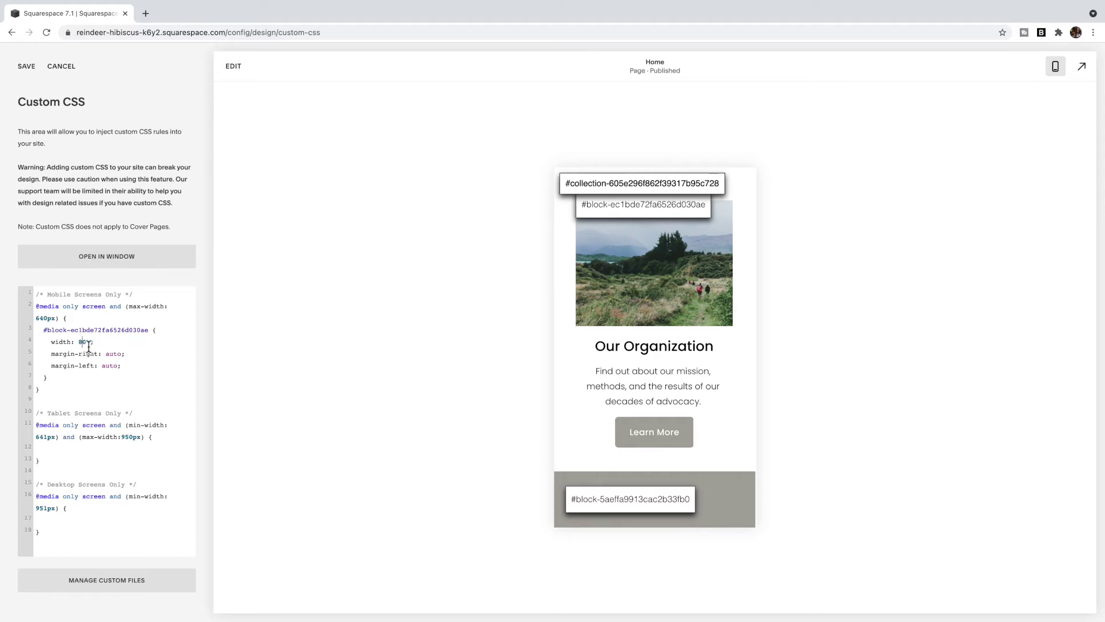
key(BackSpace)
text(7)
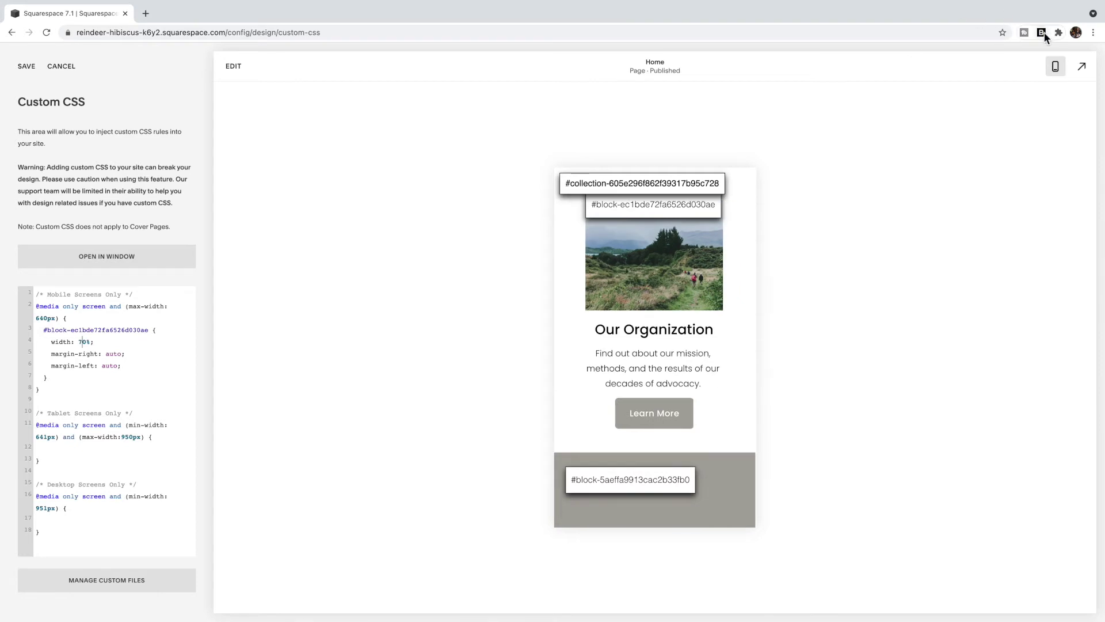
click(1041, 32)
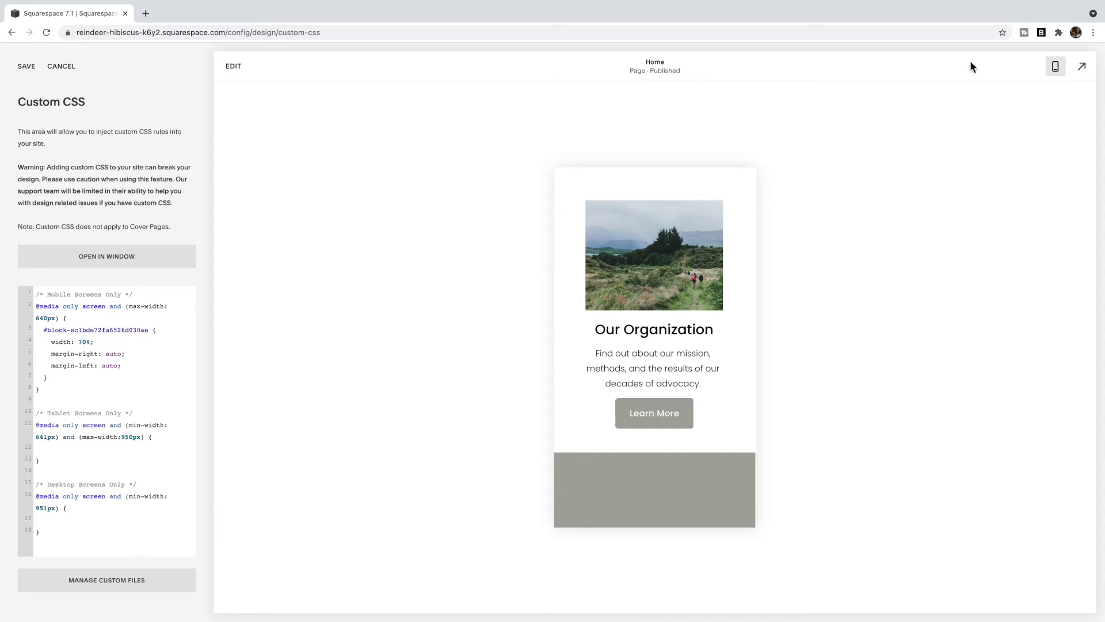
click(1056, 66)
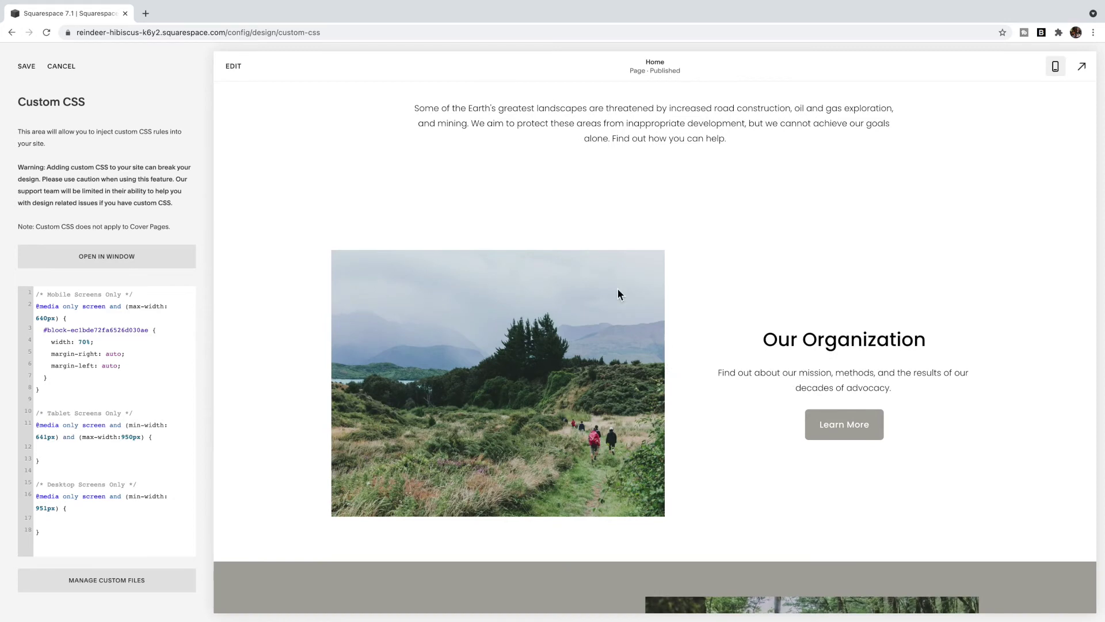
drag(48, 378, 16, 333)
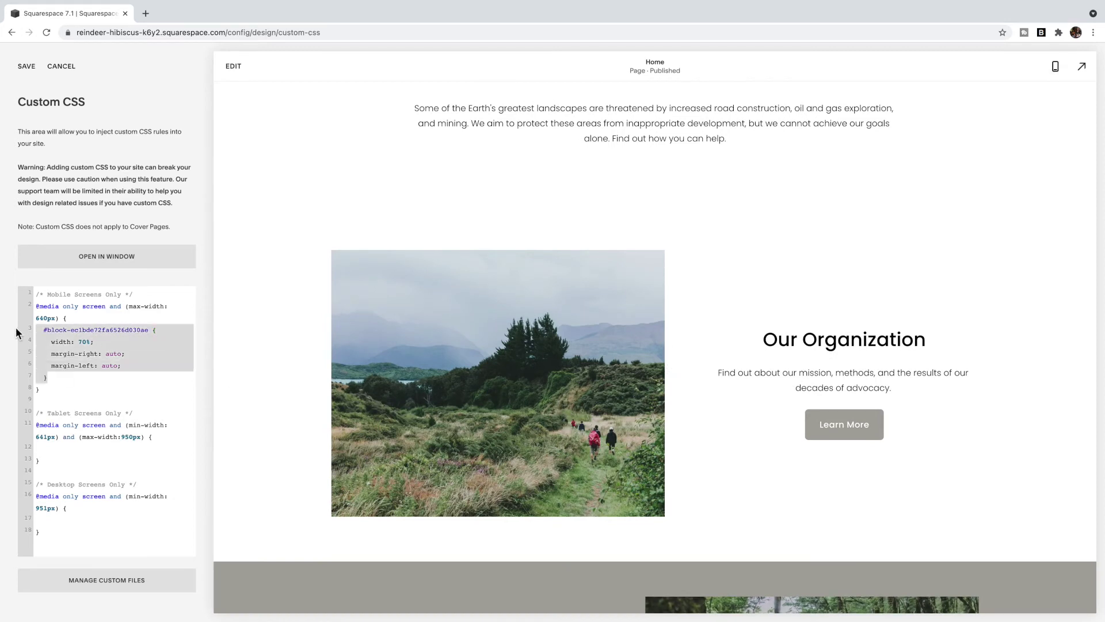
key(super+x)
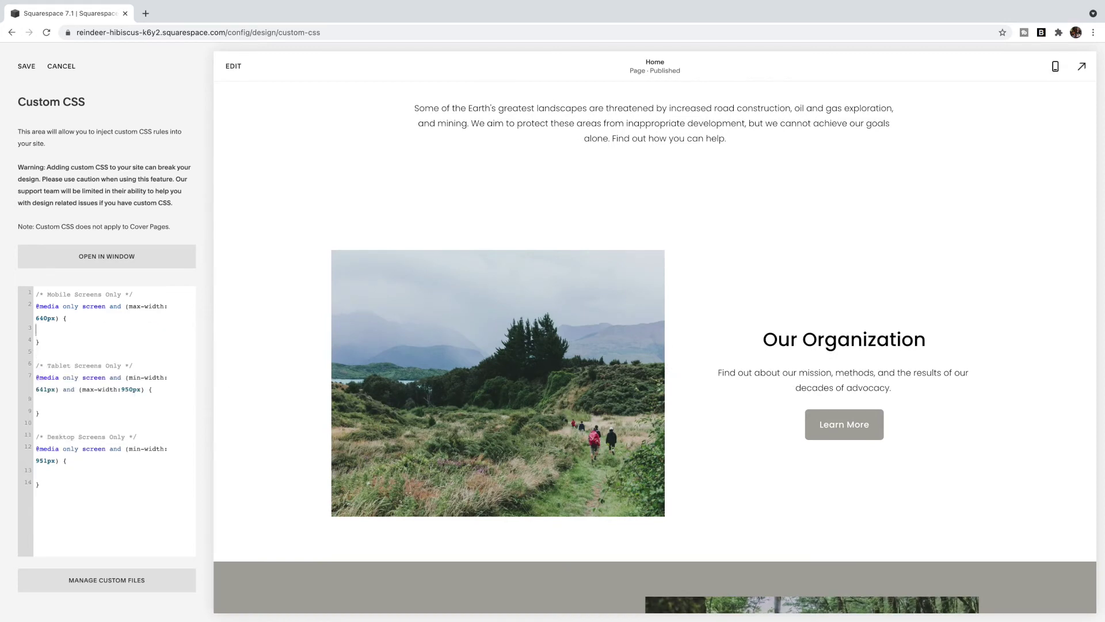
key(super+v)
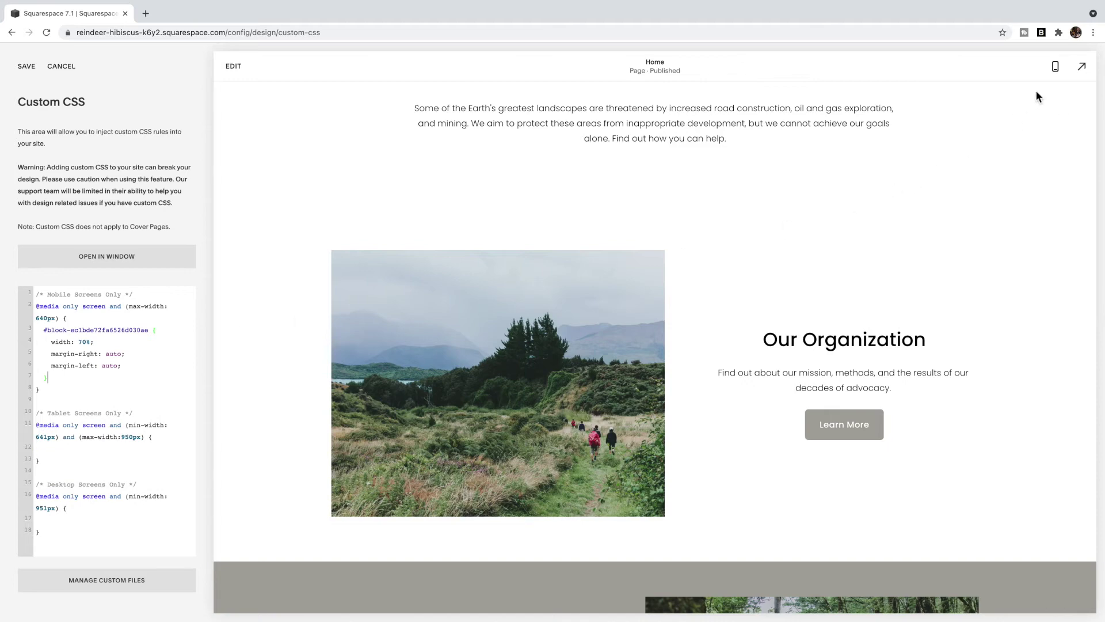
click(1056, 68)
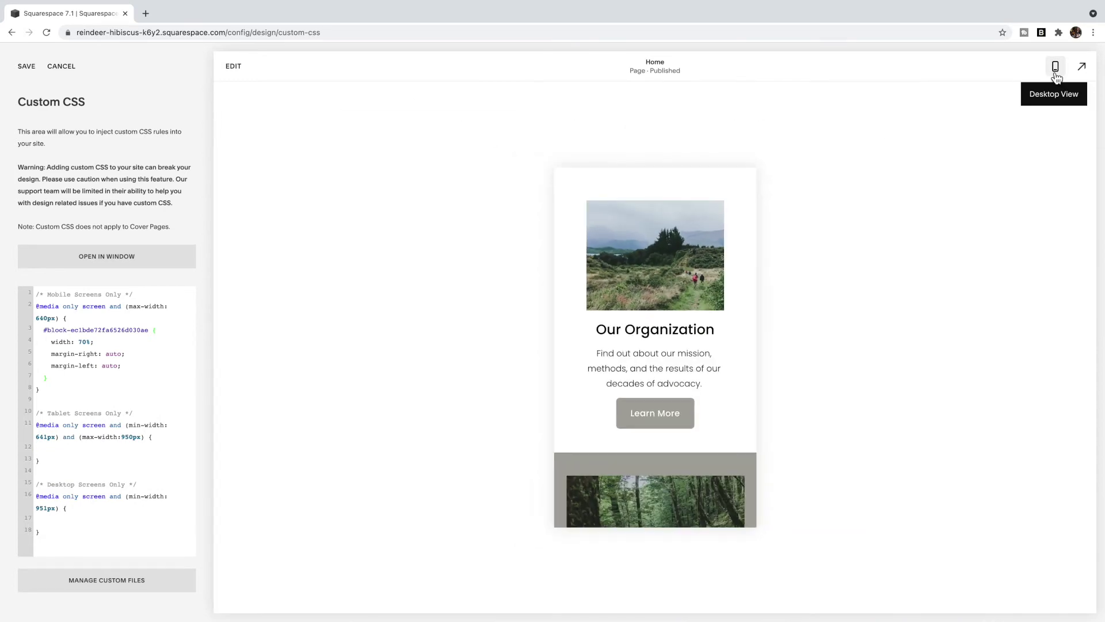
click(1056, 67)
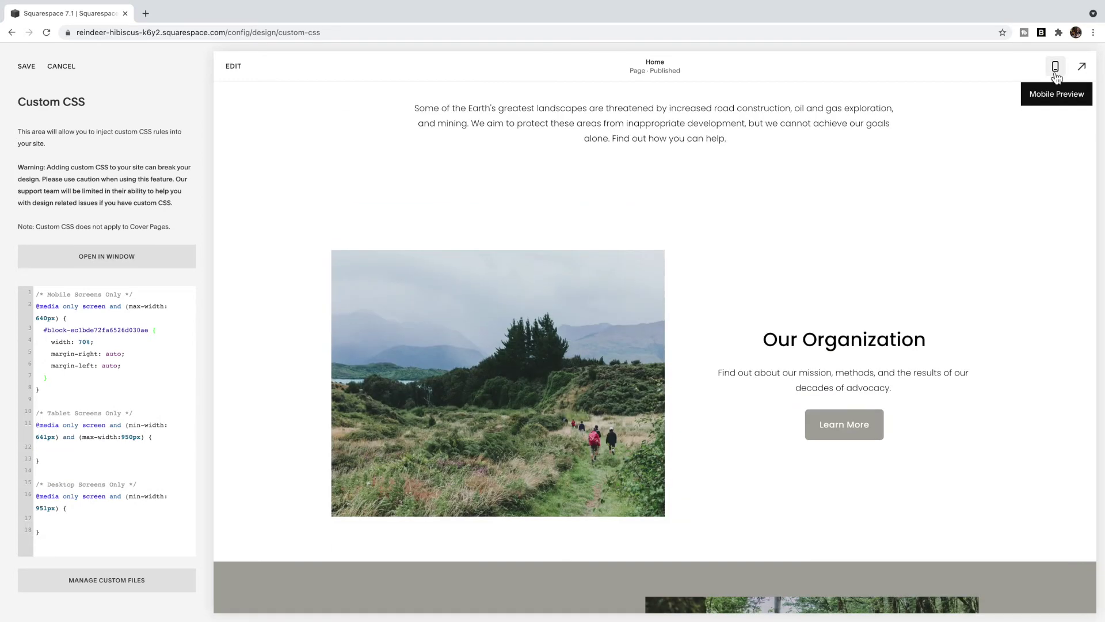
scroll(121, 379, down, 1)
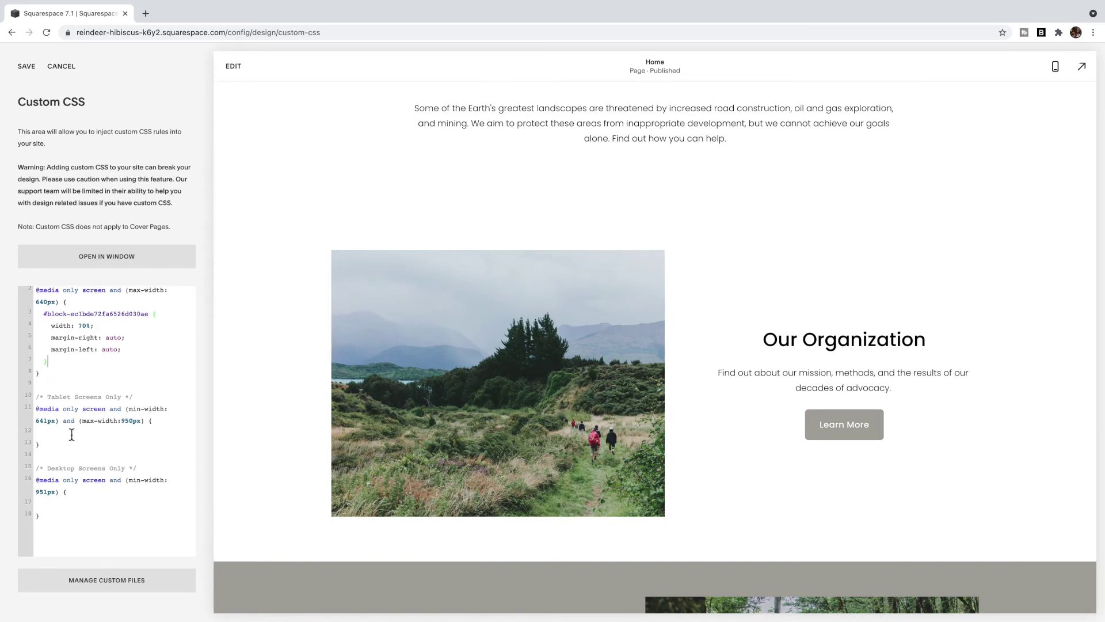
click(51, 504)
Save the custom CSS and go to Settings > Site Availability.
click(26, 67)
click(46, 73)
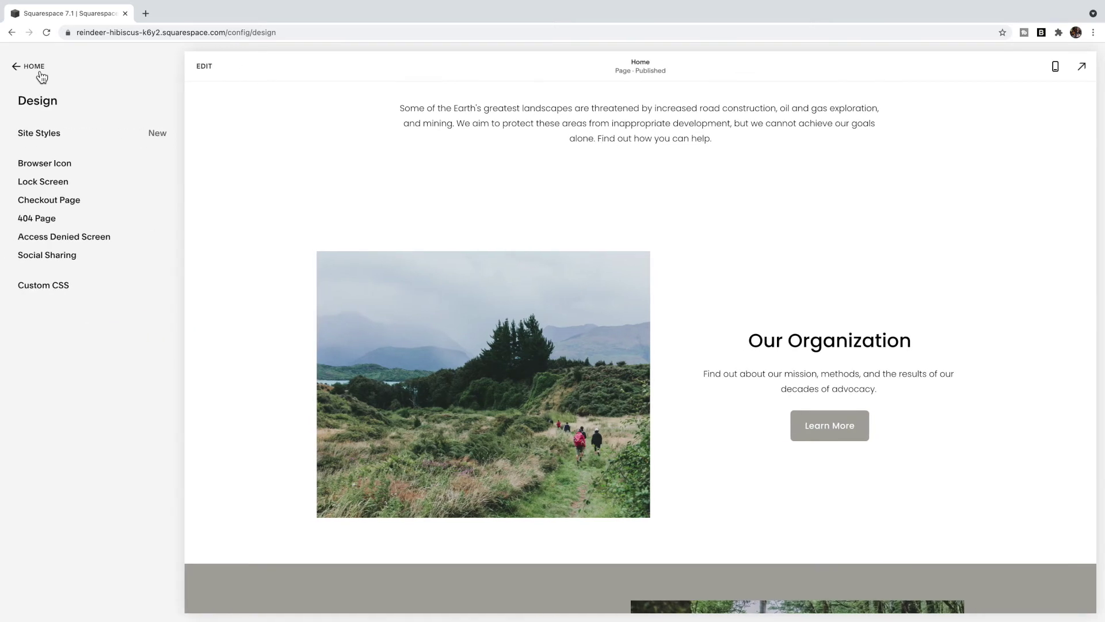
click(41, 75)
click(48, 290)
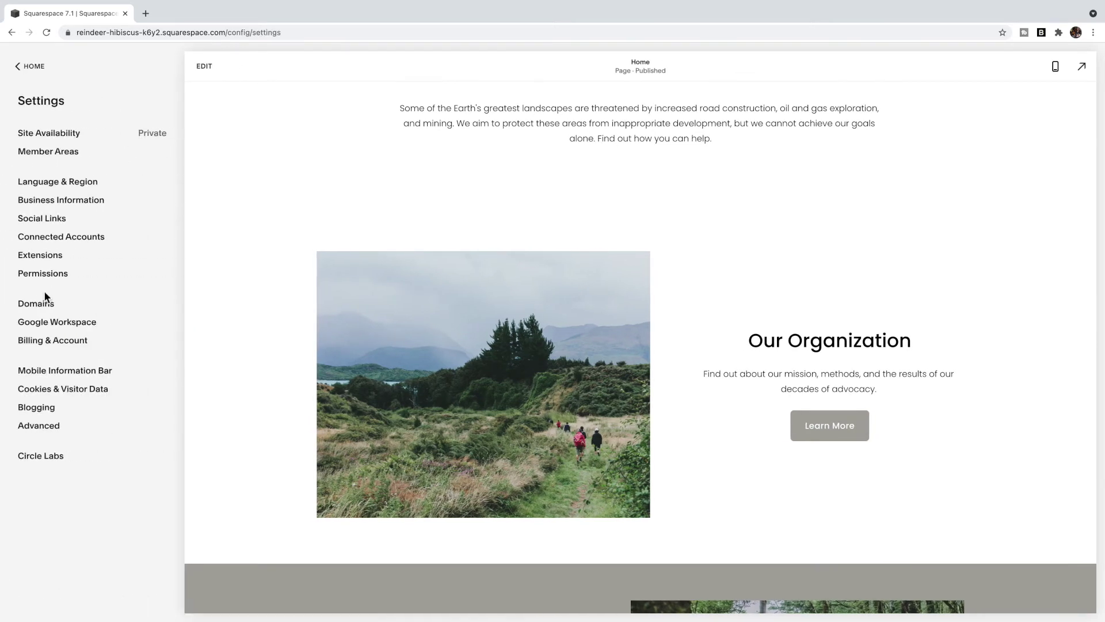
click(68, 141)
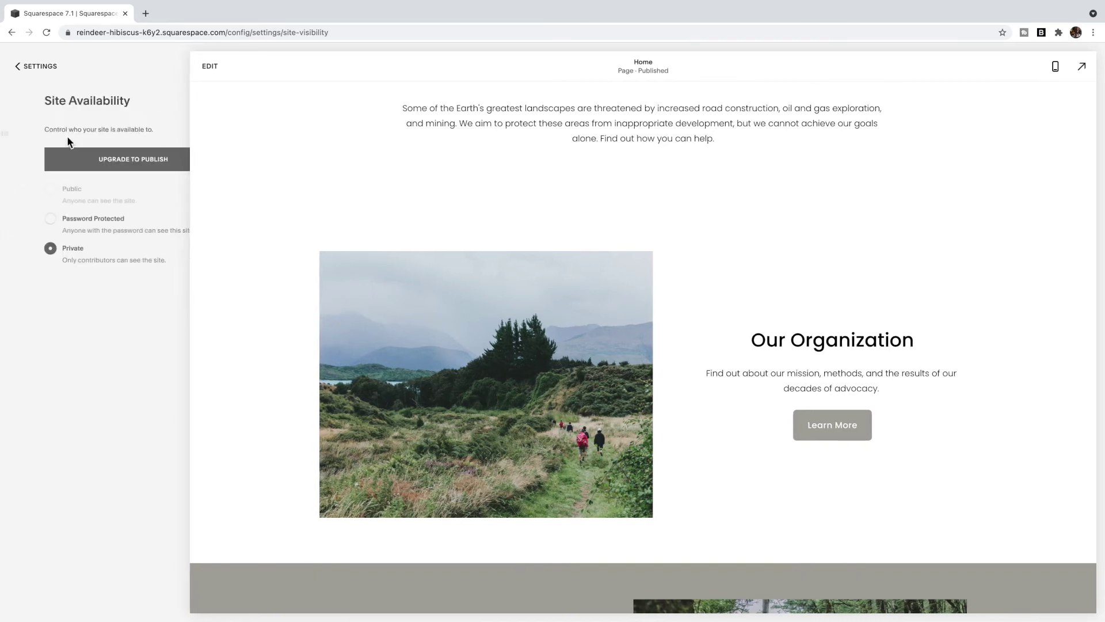
Set the site to Password Protected with a site password, save it, and copy the site address.
click(24, 219)
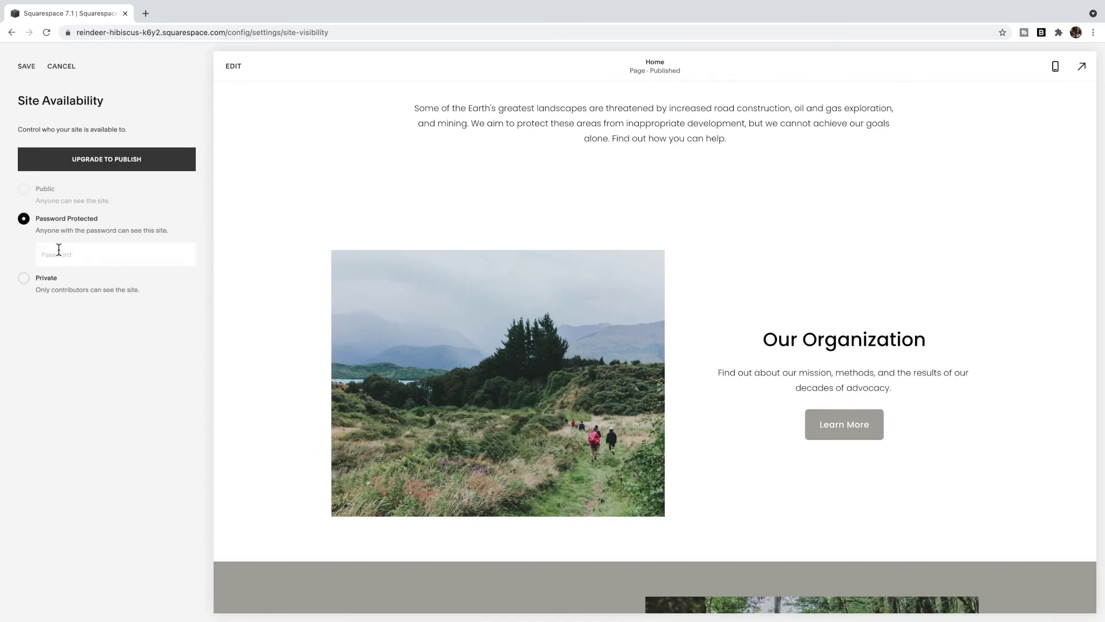
click(58, 251)
text(••••)
click(27, 67)
drag(226, 32, 75, 36)
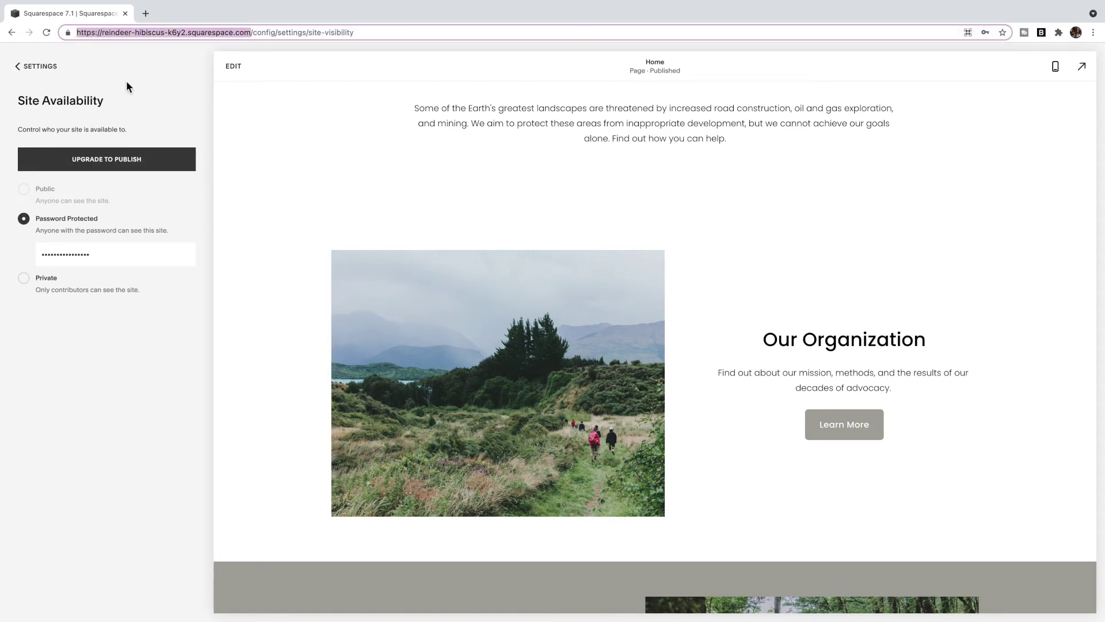
click(1093, 32)
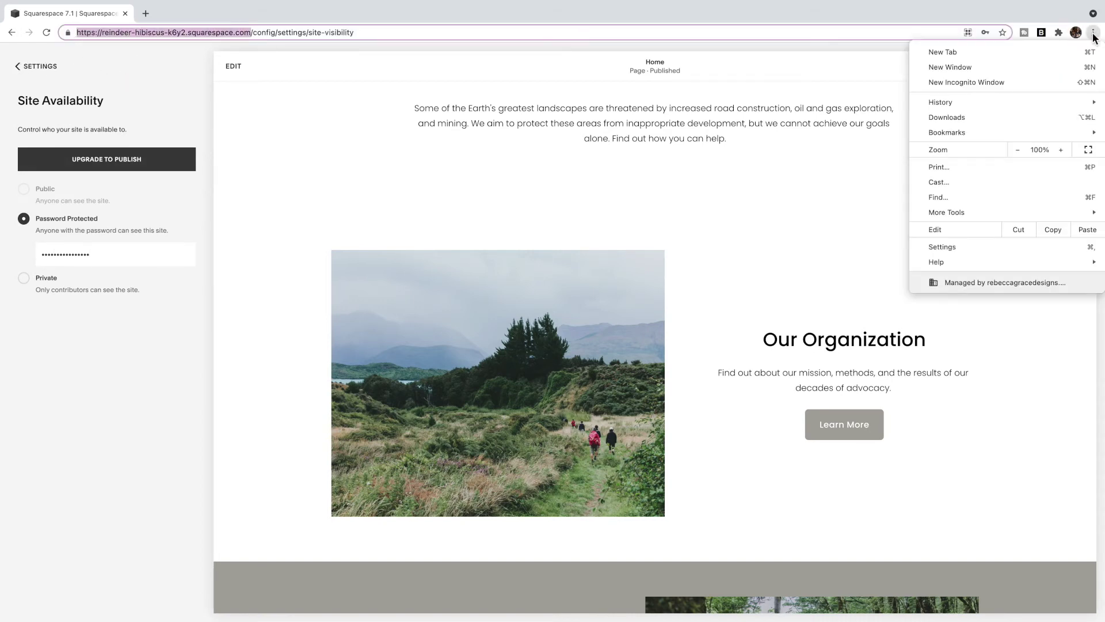
Load the copied site address in a new Incognito window and scroll through the home page.
click(1004, 82)
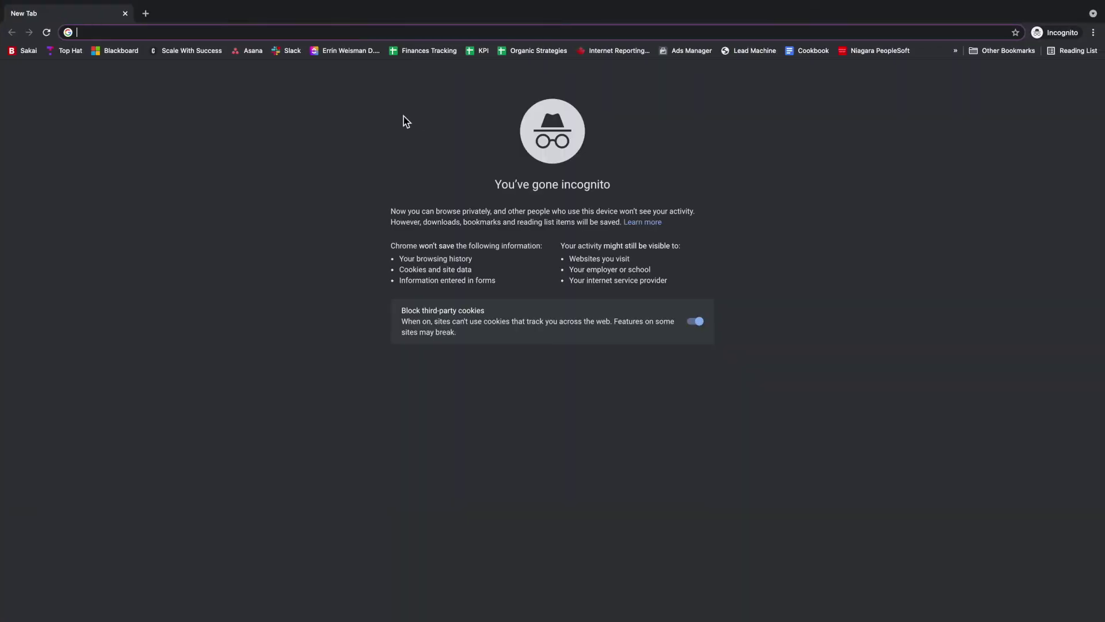
key(super+v)
key(Return)
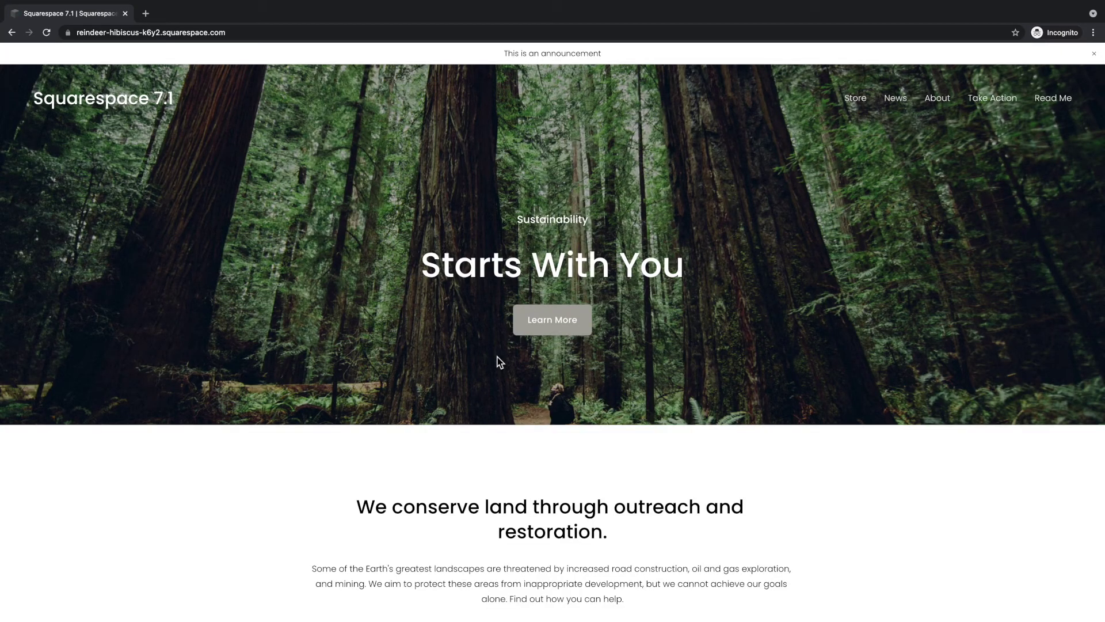
scroll(499, 360, down, 9)
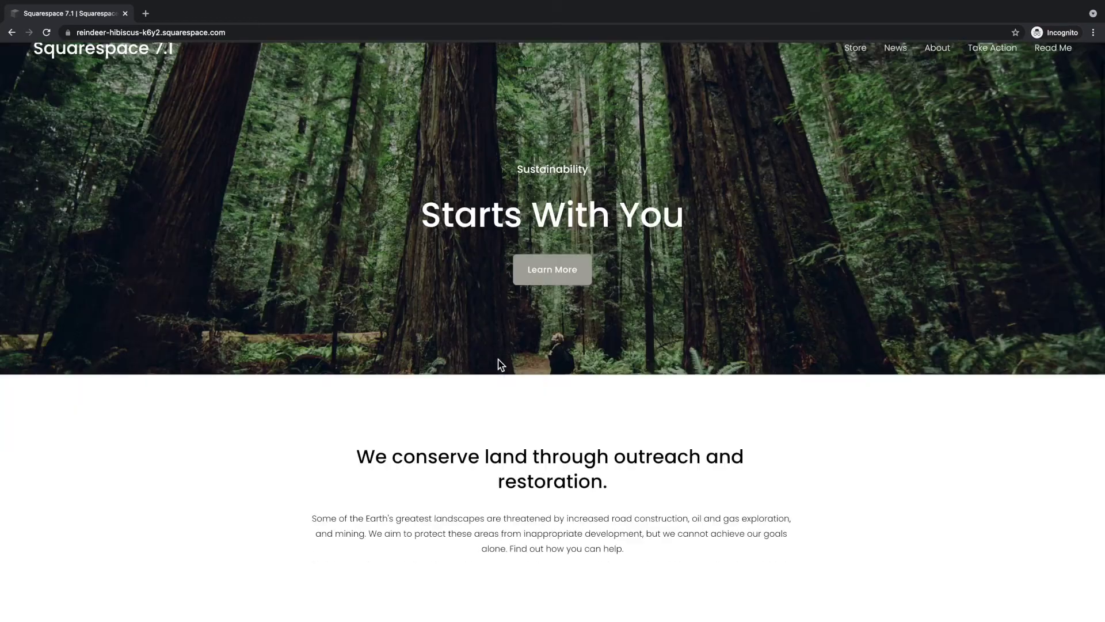
scroll(498, 360, up, 9)
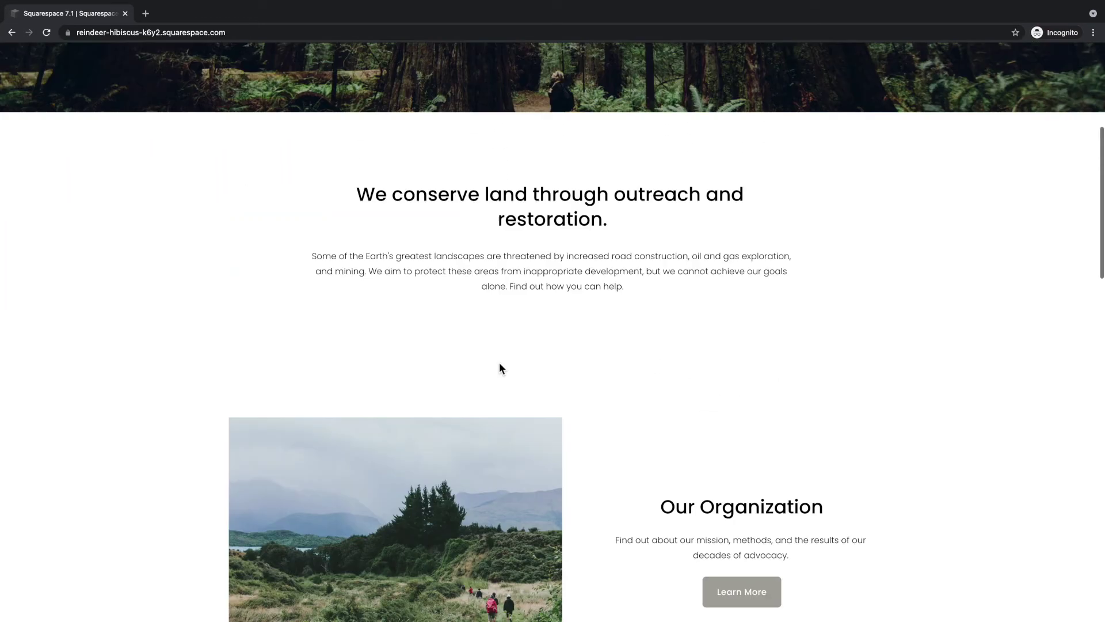
Inspect the page in DevTools responsive mode, narrowing the width to 634px, then stepping to 635px.
right_click(433, 143)
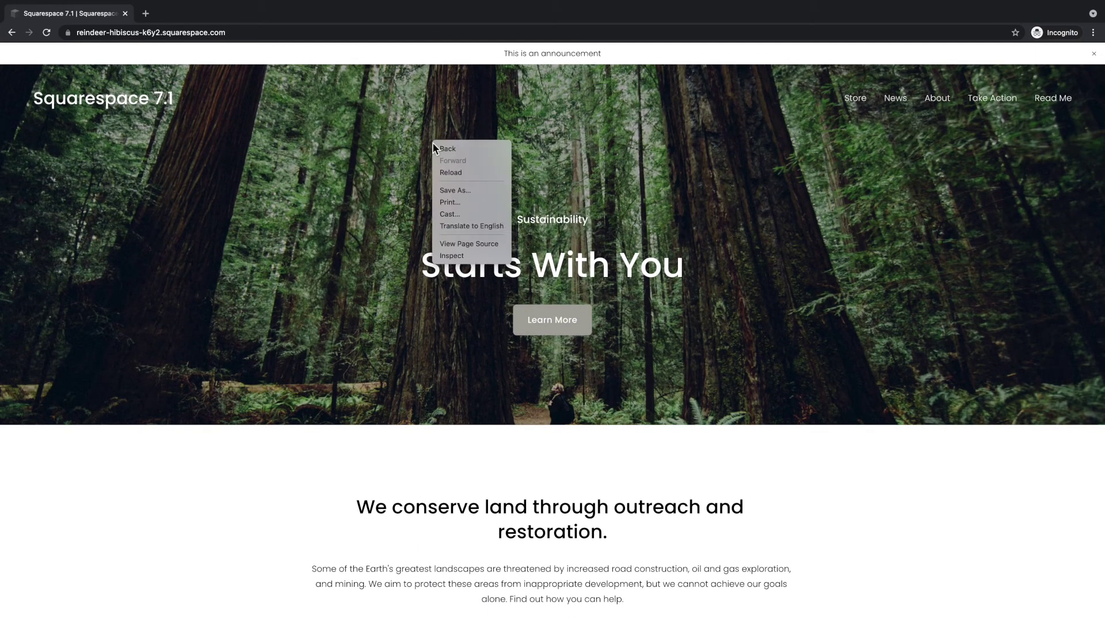
click(476, 260)
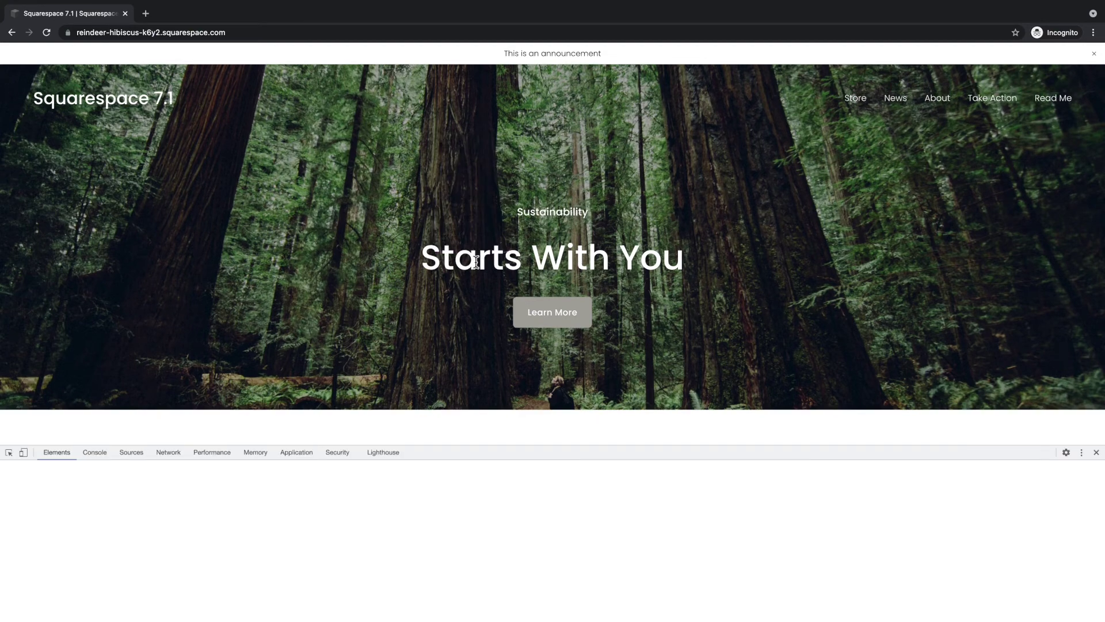
click(24, 453)
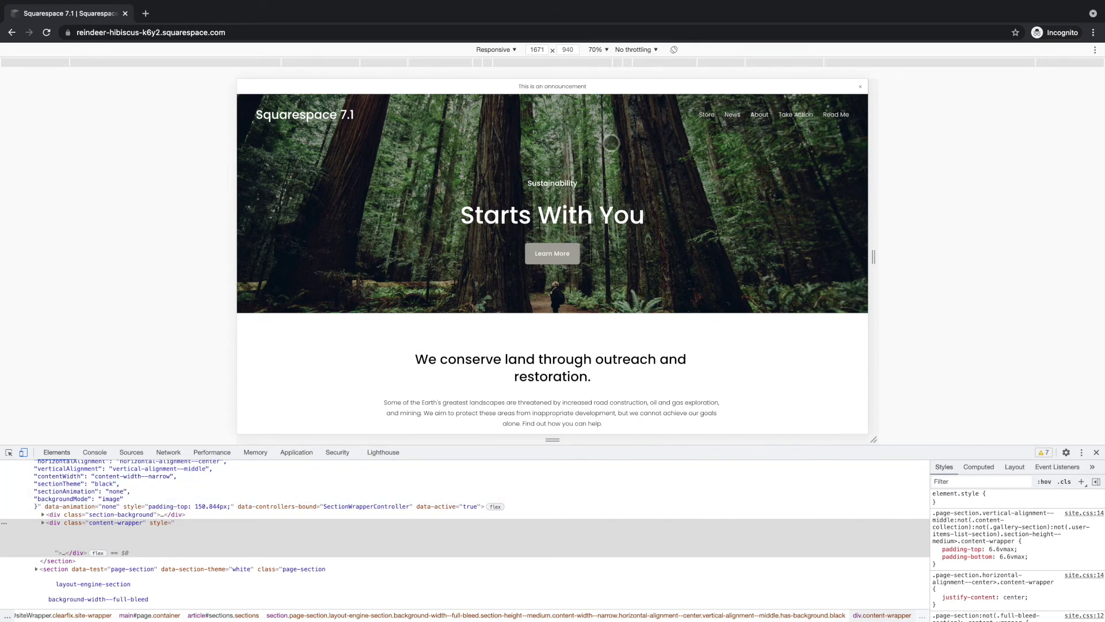
double_click(544, 50)
scroll(766, 253, down, 5)
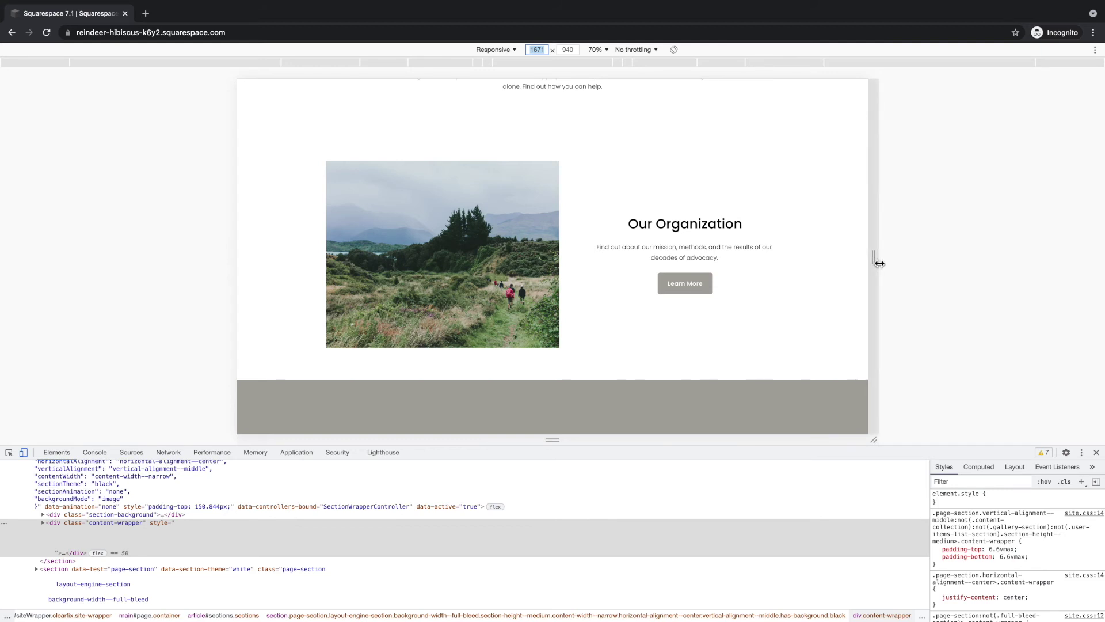
drag(877, 263, 681, 259)
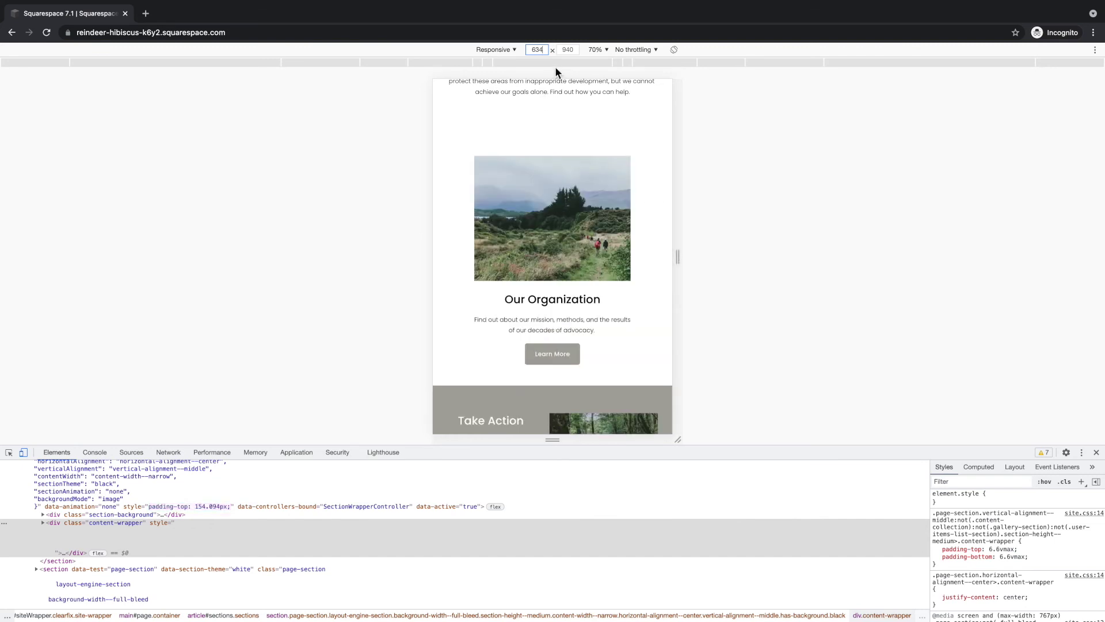
key(Up)
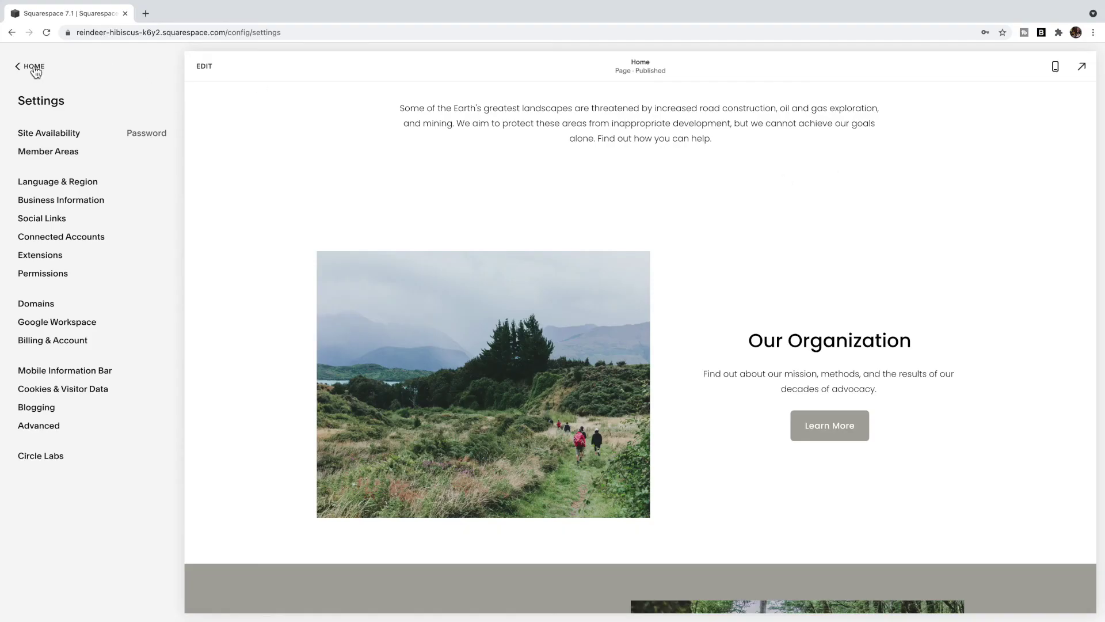
Paste the media-query CSS, change the mobile breakpoint from 640px to 634px, and check mobile and desktop previews.
click(34, 67)
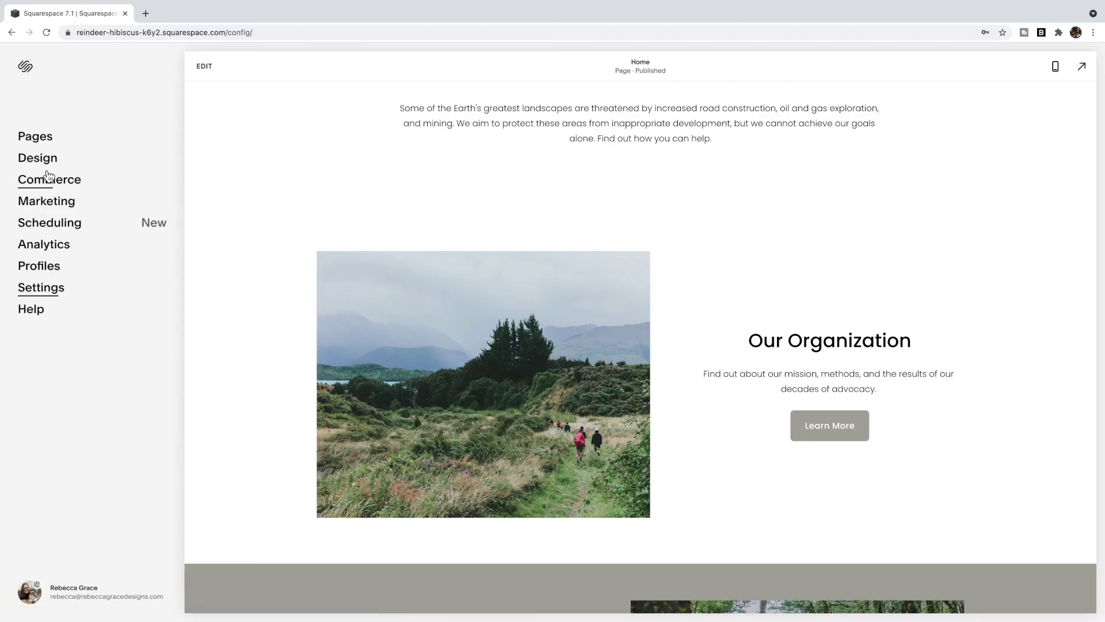
click(38, 159)
click(42, 285)
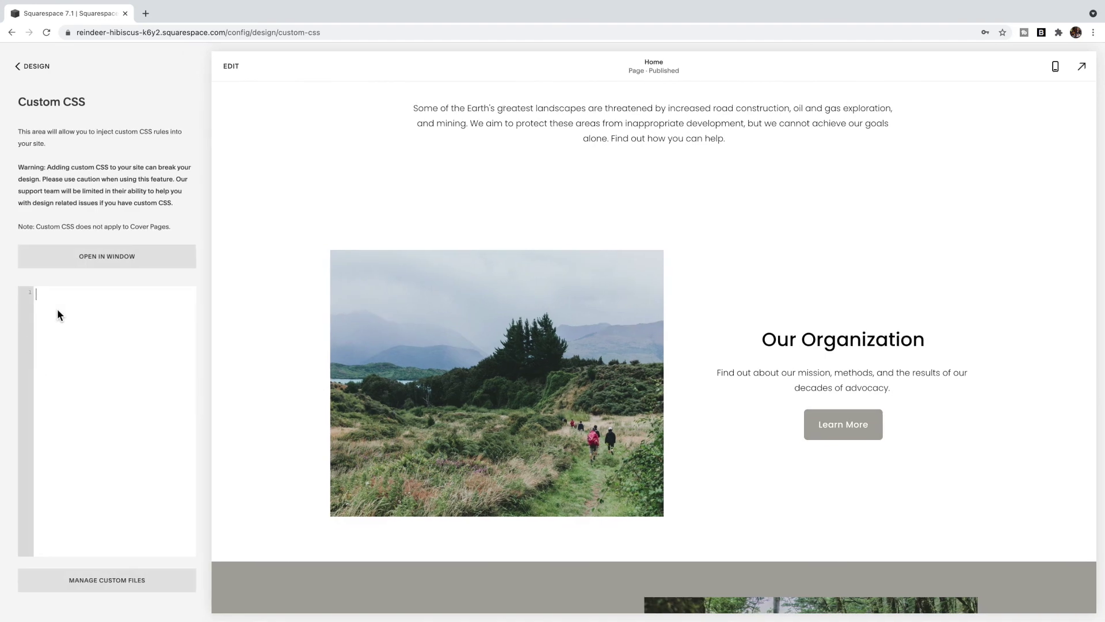
key(ctrl+v)
click(47, 317)
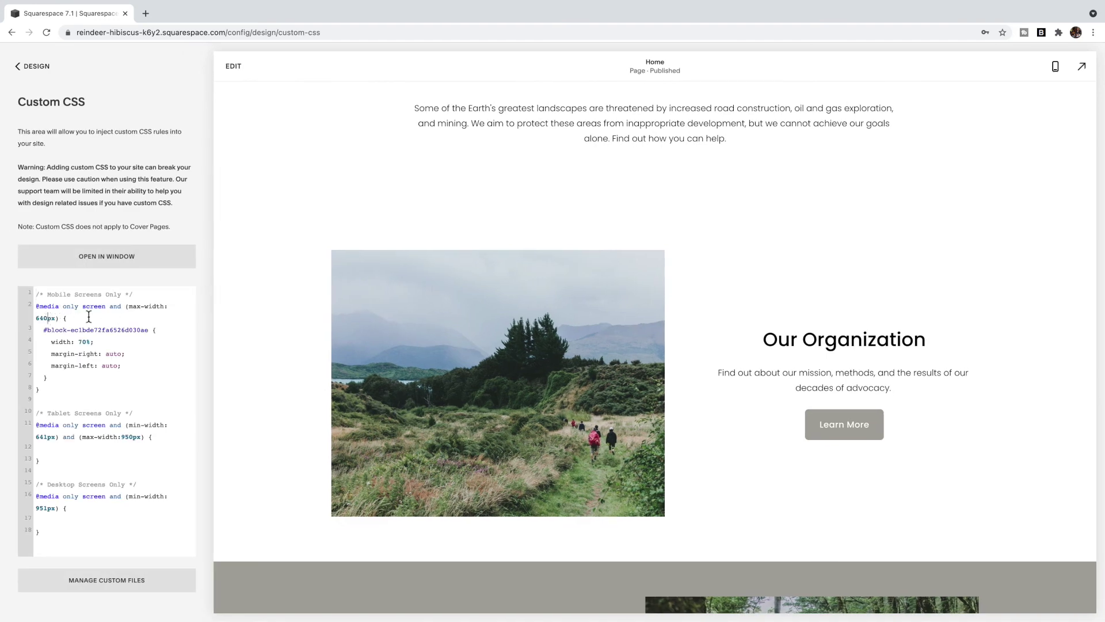
key(BackSpace)
key(BackSpace)
text(34)
click(1053, 75)
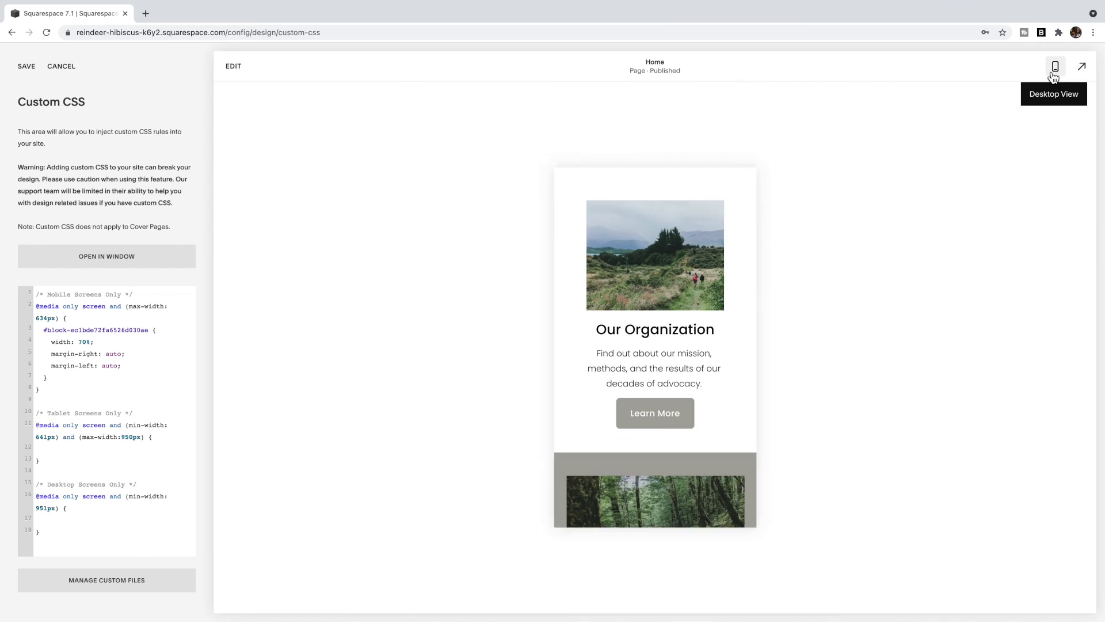
click(1053, 75)
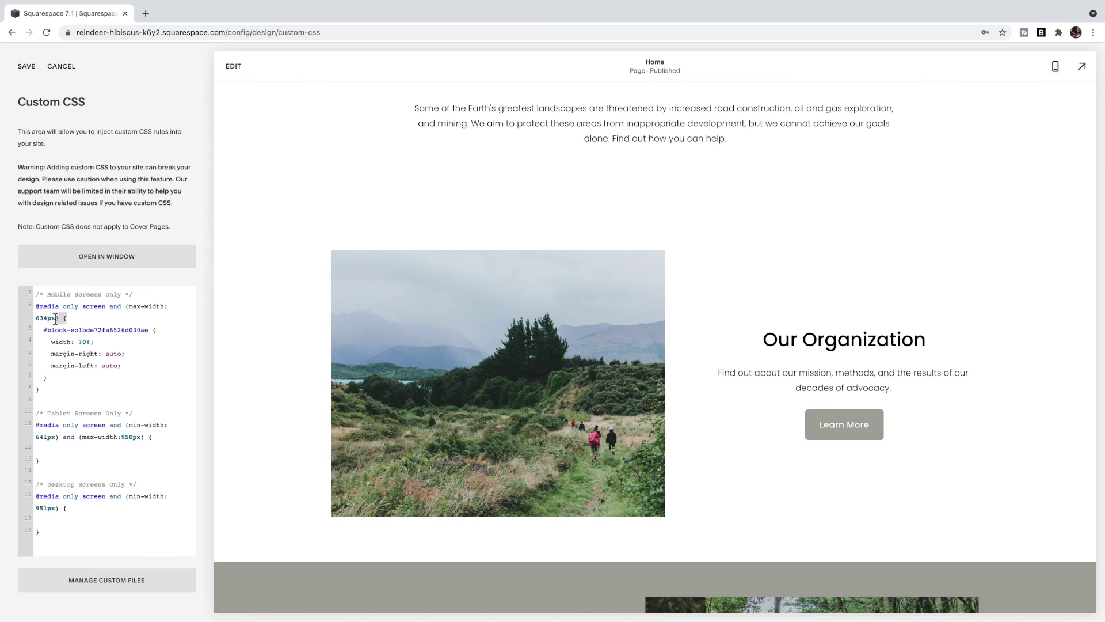
drag(68, 319, 34, 310)
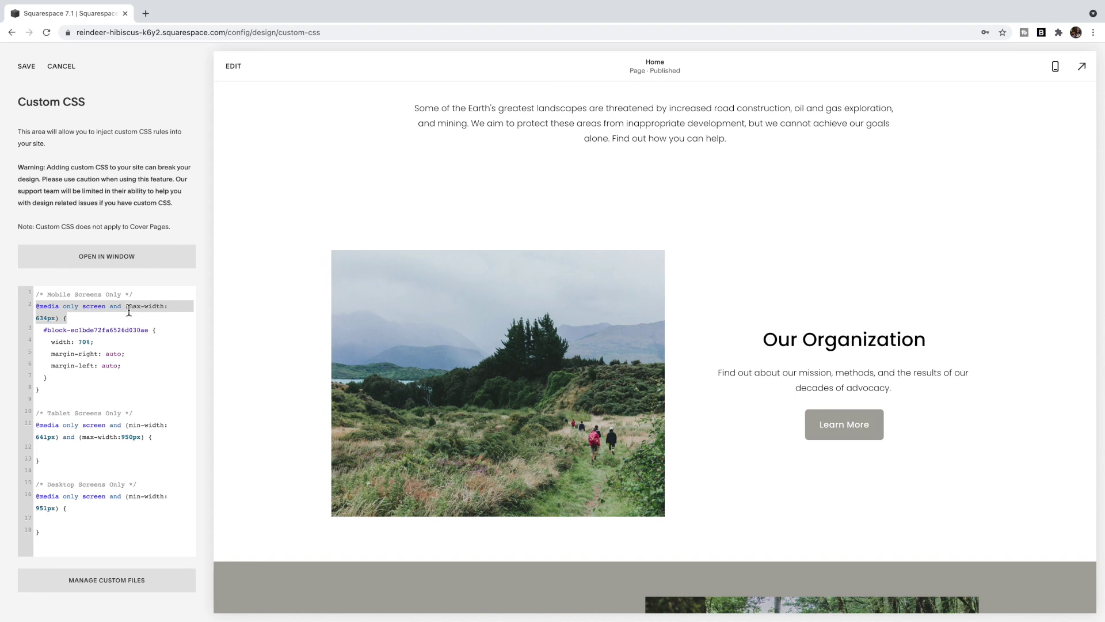
scroll(134, 311, down, 1)
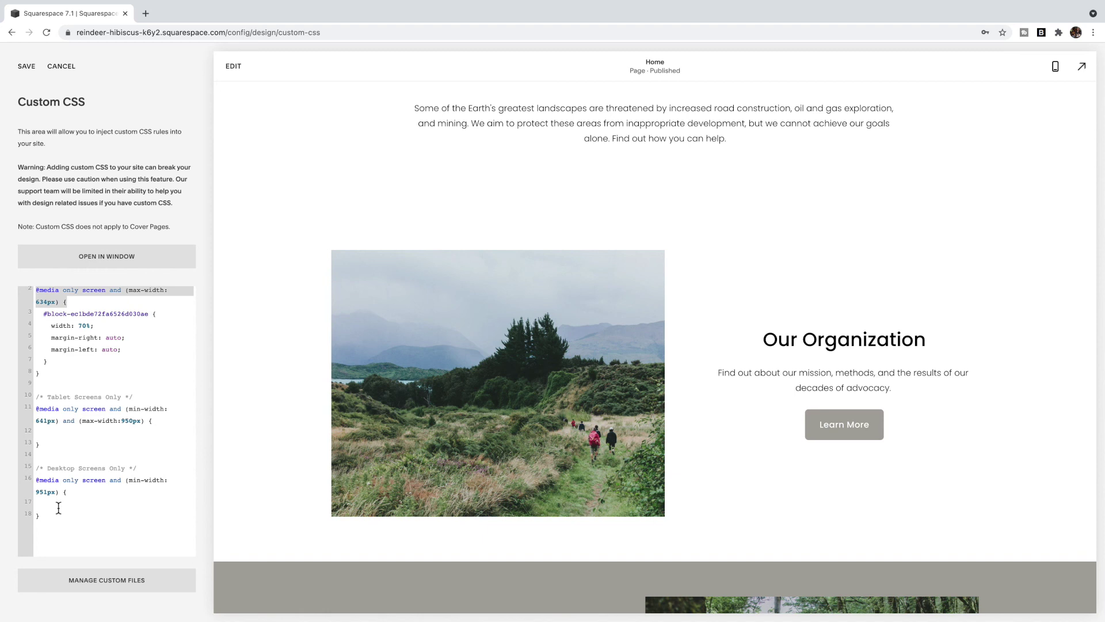
scroll(122, 510, up, 1)
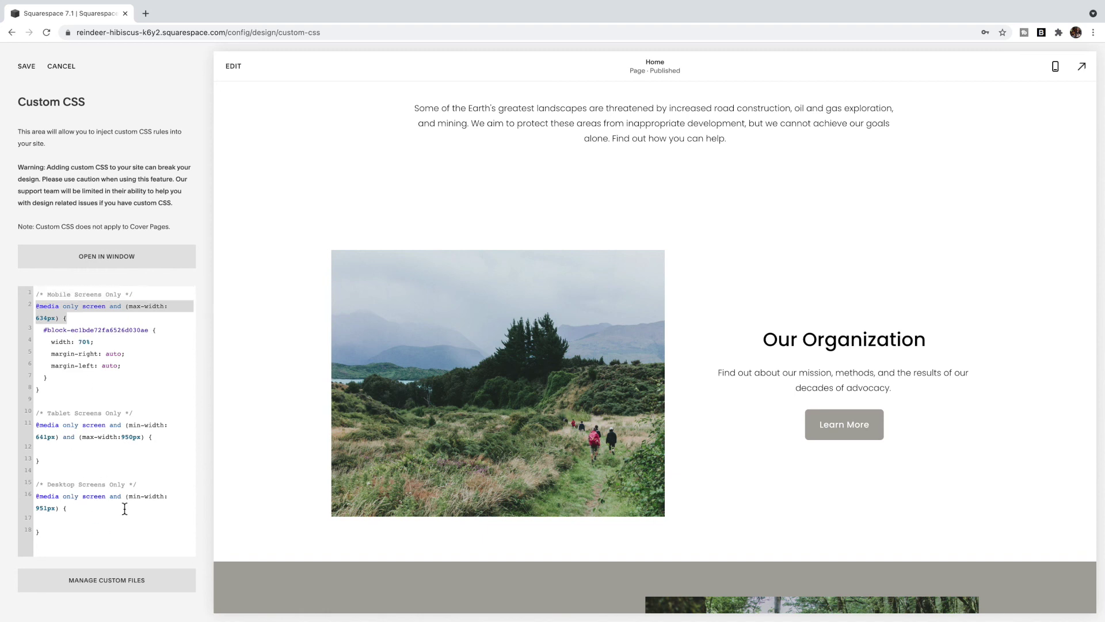